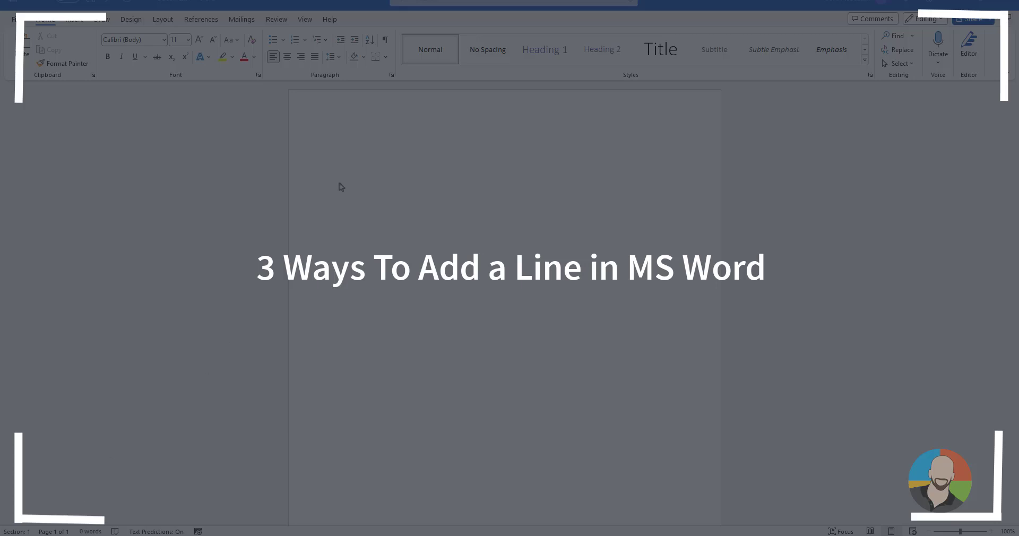
Draw a straight 5.39-inch horizontal Line shape near the top of the page.
click(362, 131)
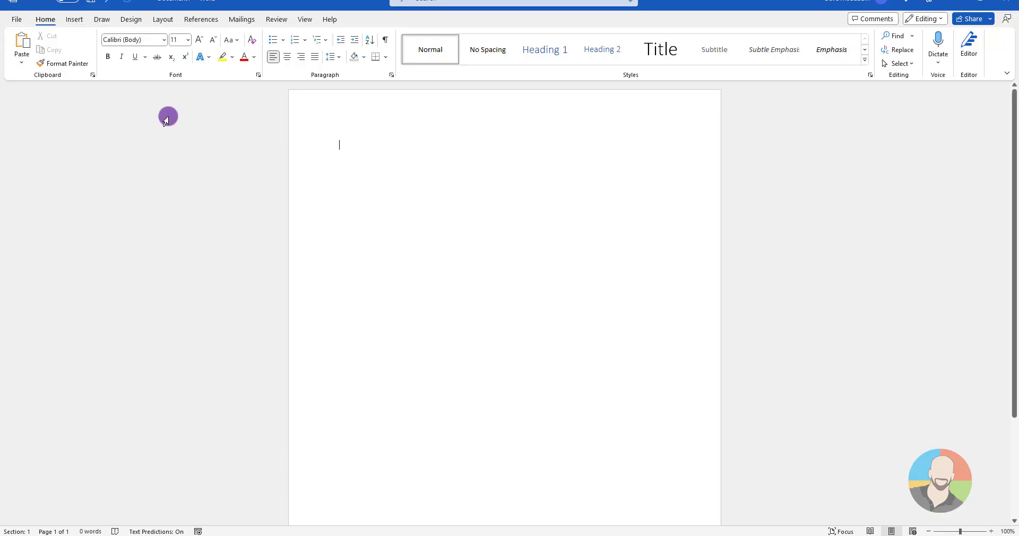
click(74, 19)
click(154, 60)
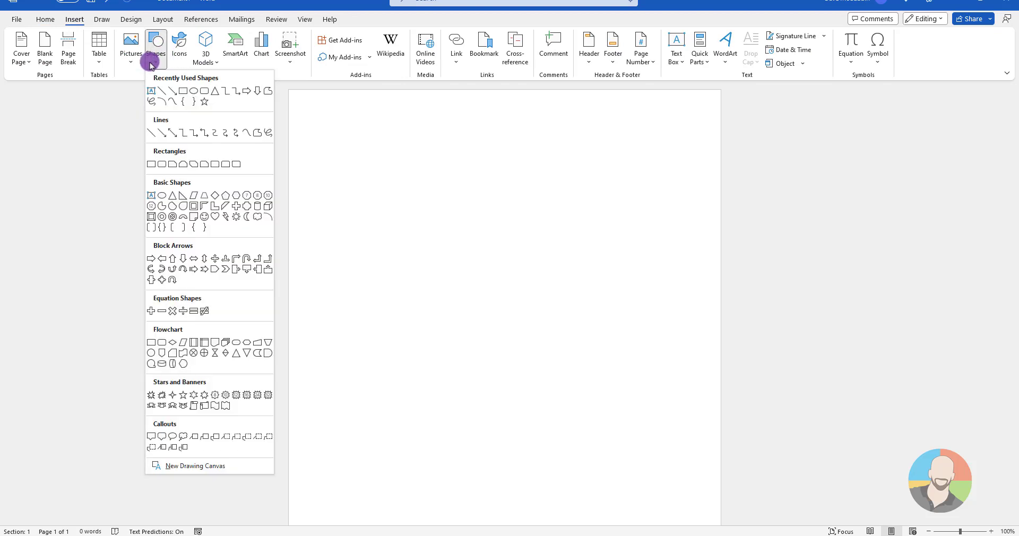
click(162, 93)
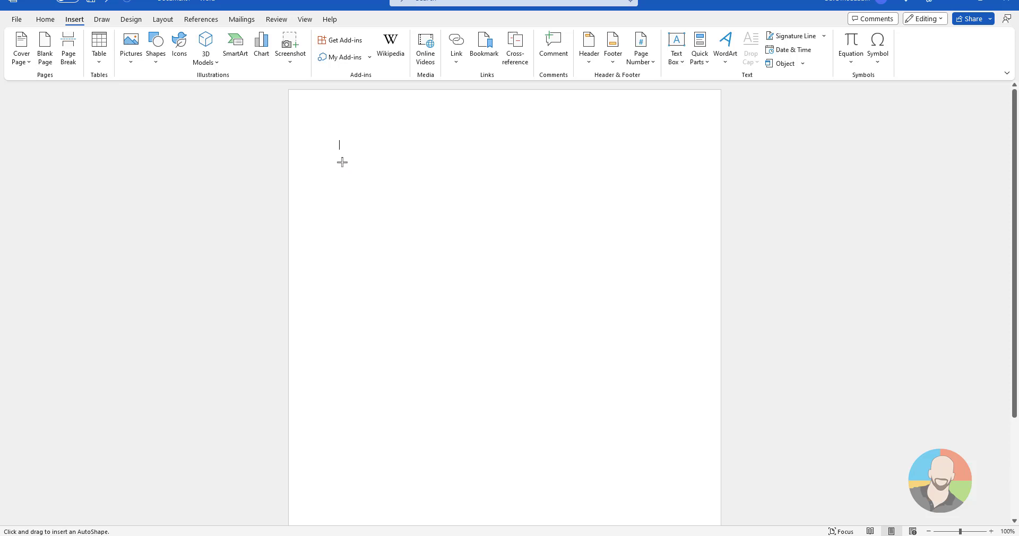
key(shift)
drag(342, 156, 628, 159)
key(shift)
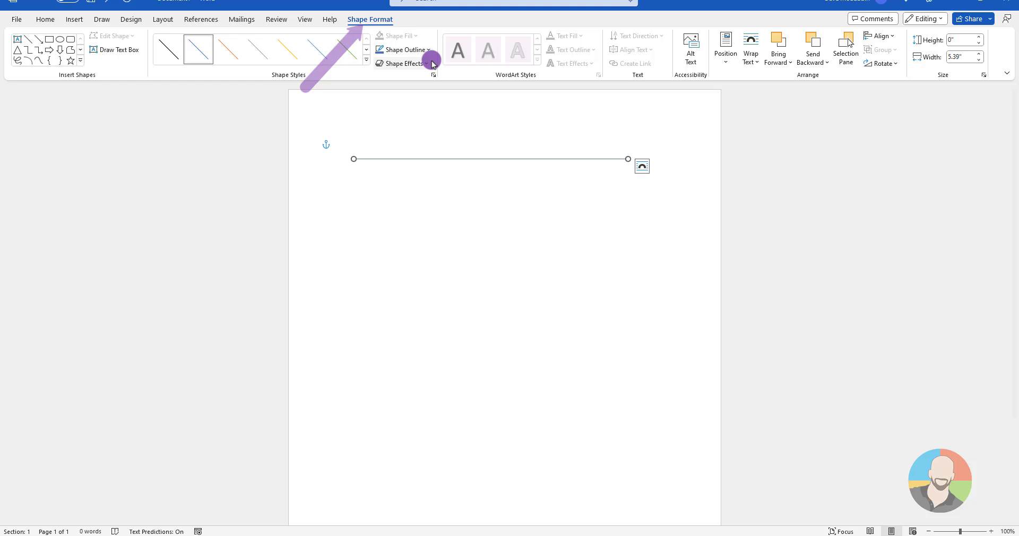
Keep the line's outline as a solid dash, then delete the line.
click(428, 50)
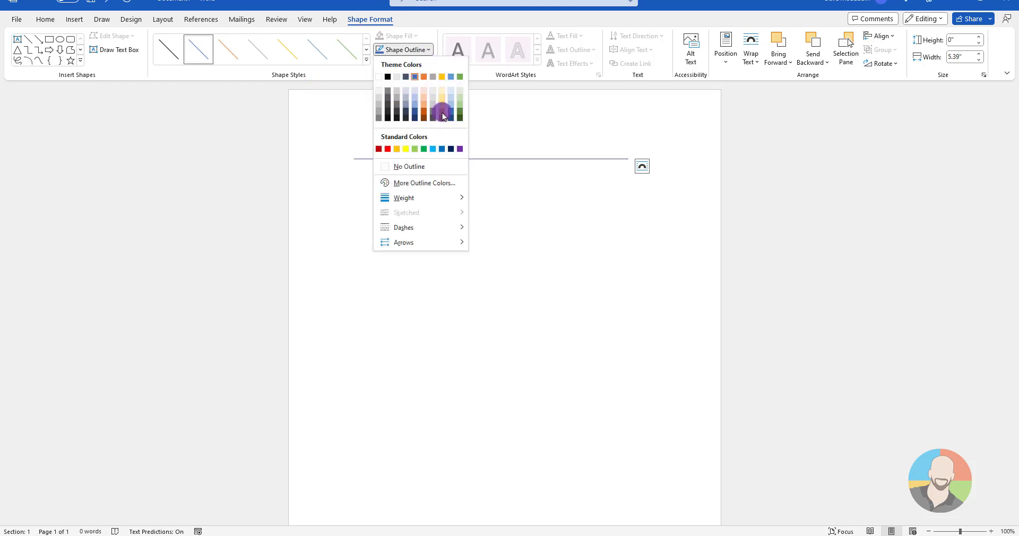
mouse_move(417, 197)
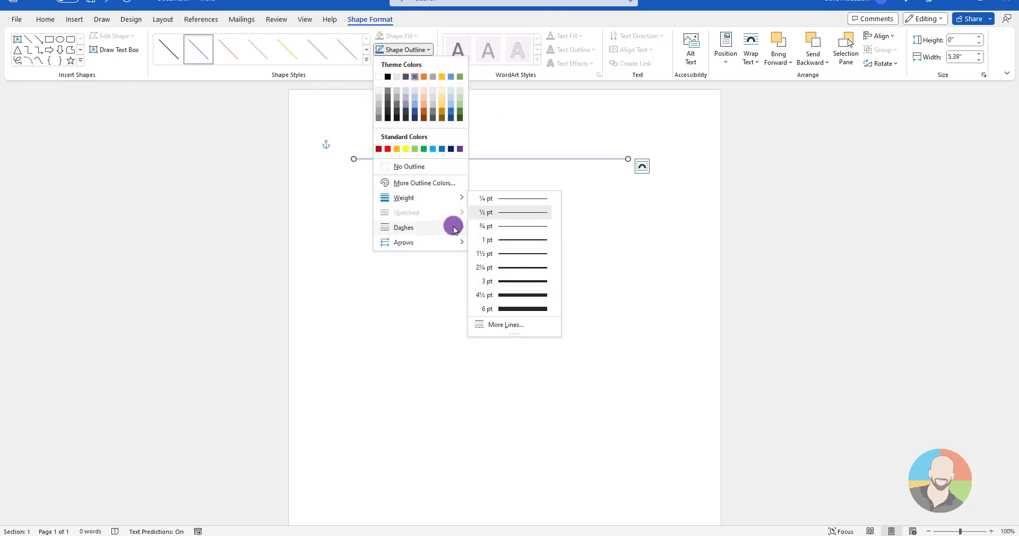
mouse_move(452, 227)
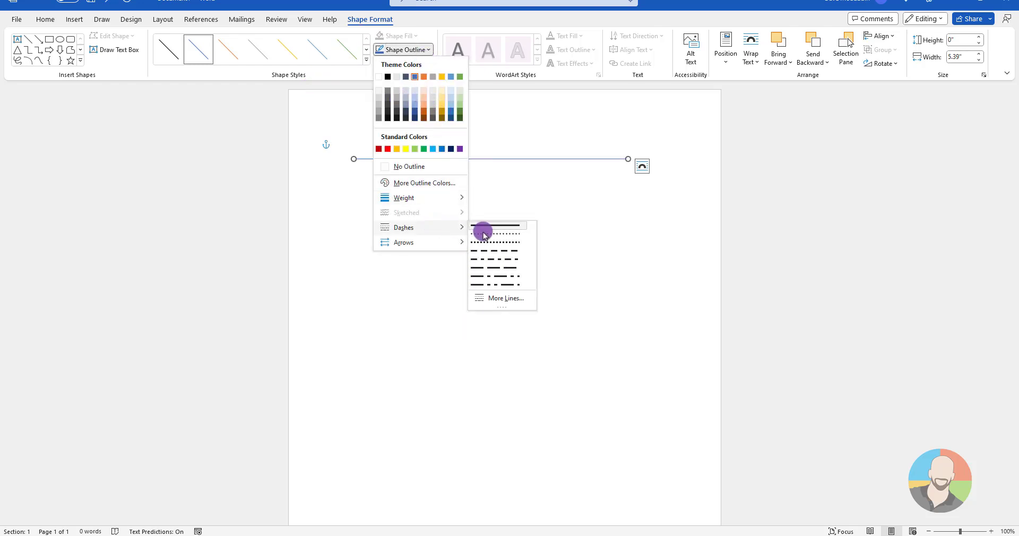
click(522, 225)
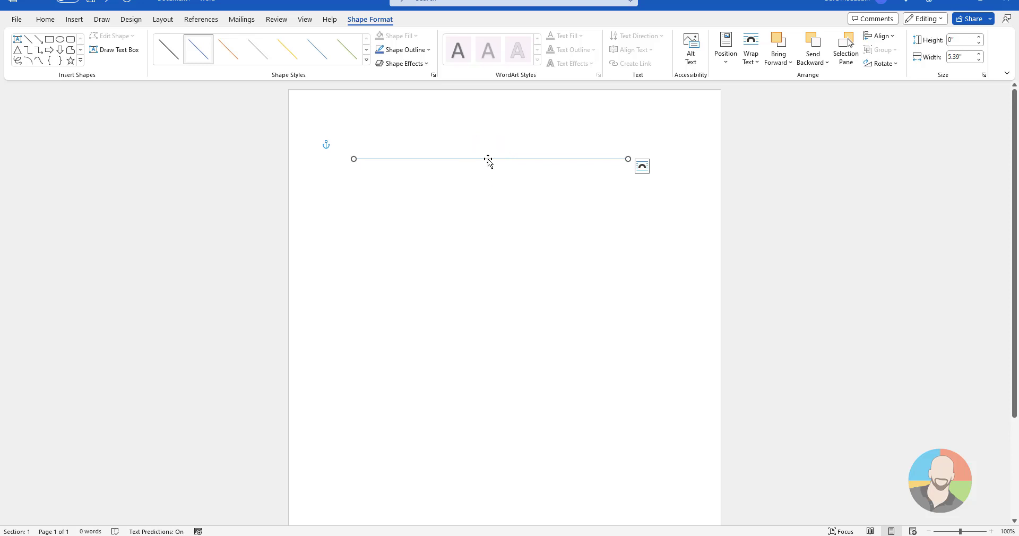
key(Delete)
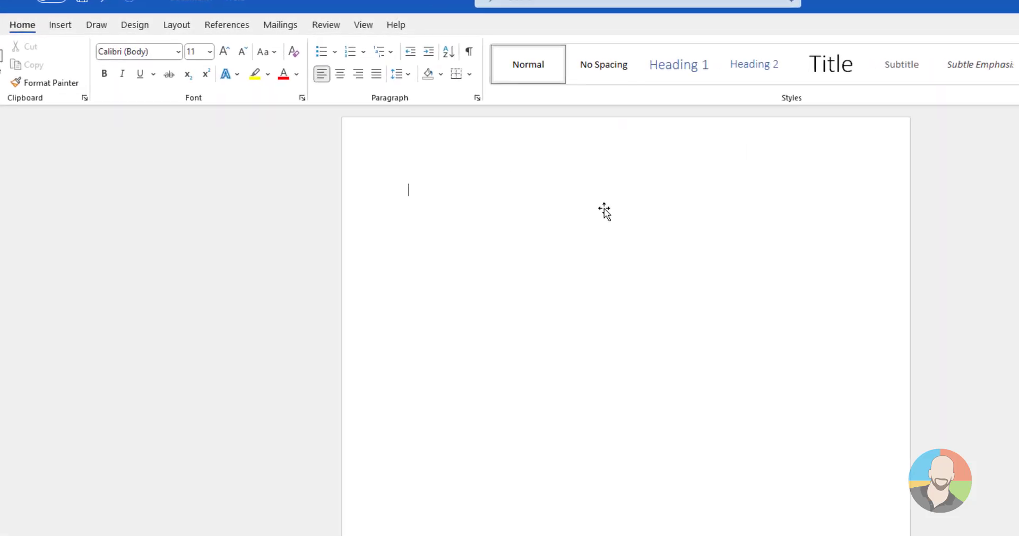
Create thin, thick and double border lines by typing --, ___ and === with Enter.
text(---)
key(Return)
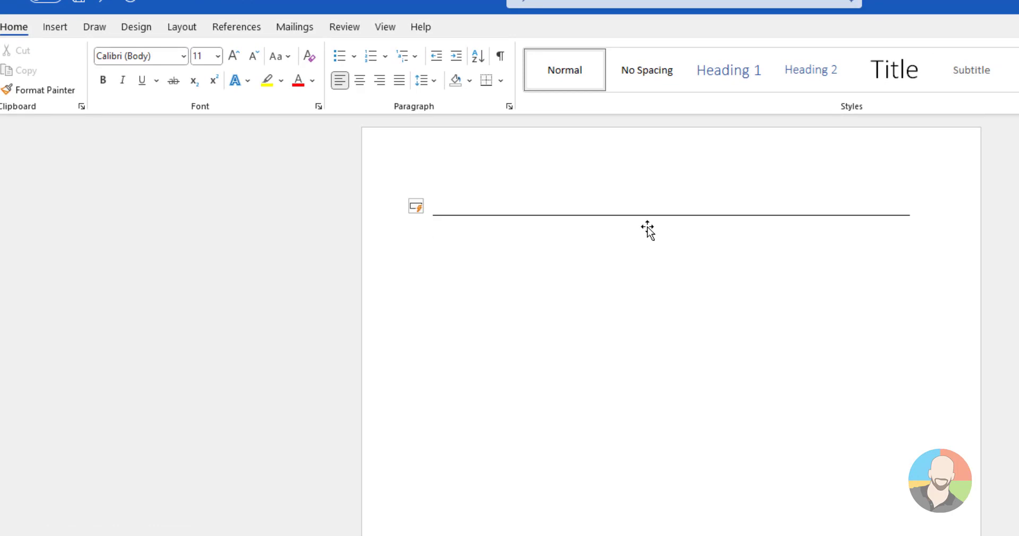
text(___)
key(Return)
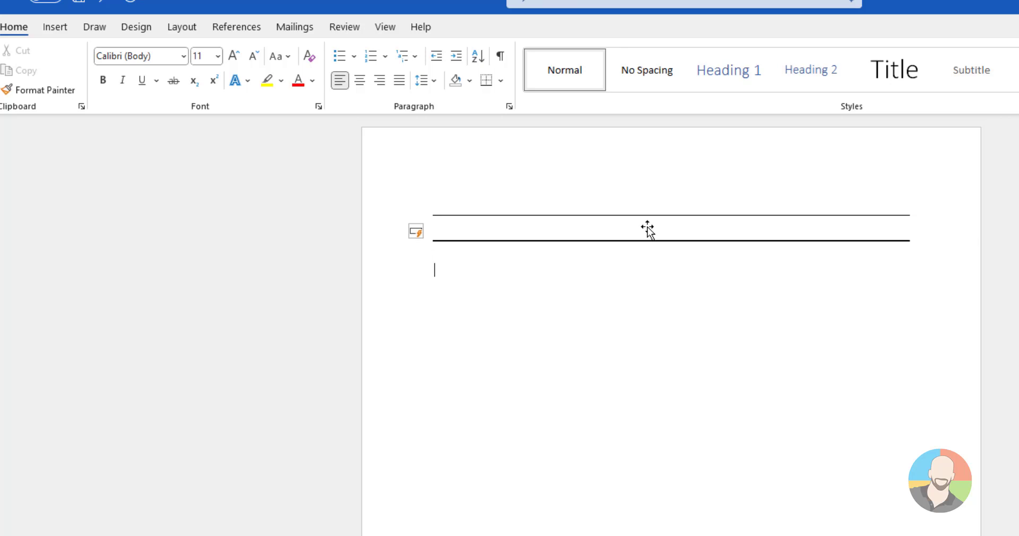
text(===)
key(Return)
Add thick-thin, dotted and wavy border lines by typing ###, *** and ~~~.
key(Return)
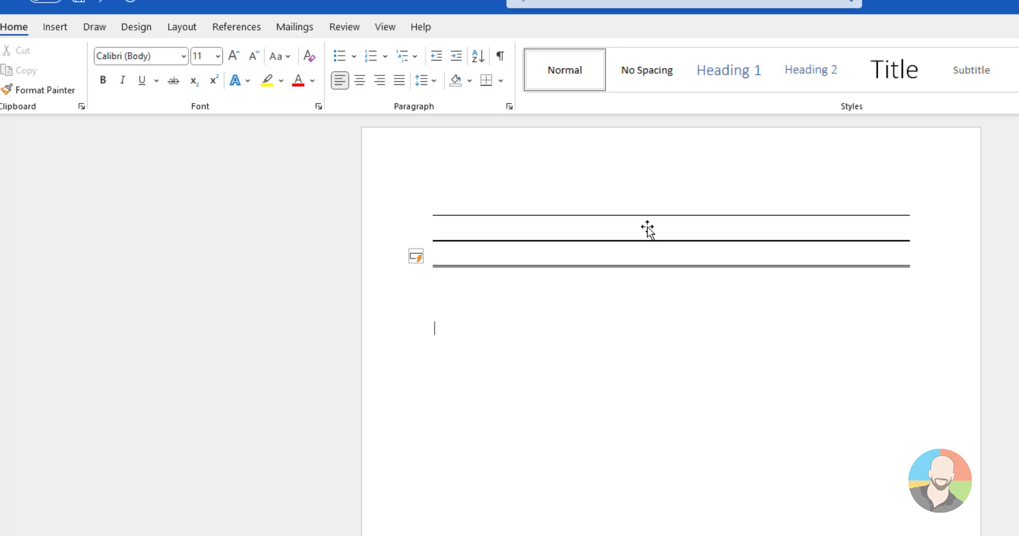
text(###)
key(Return)
key(Return)
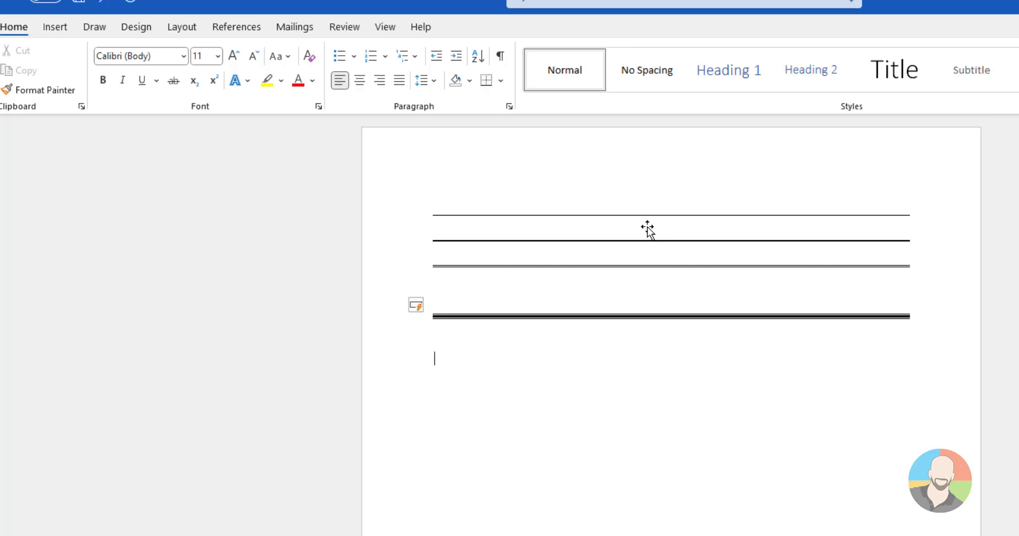
text(***)
key(Return)
key(Return)
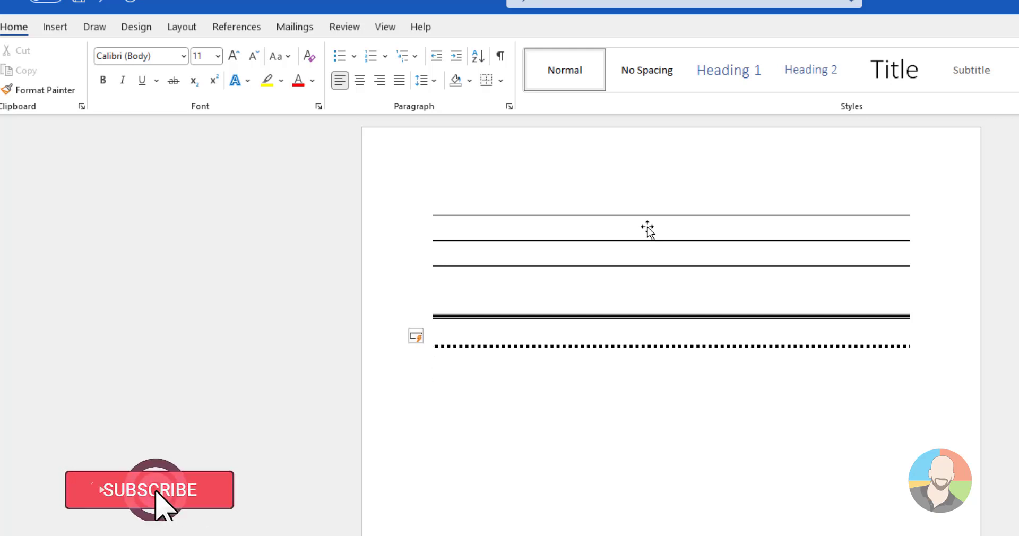
text(~~~)
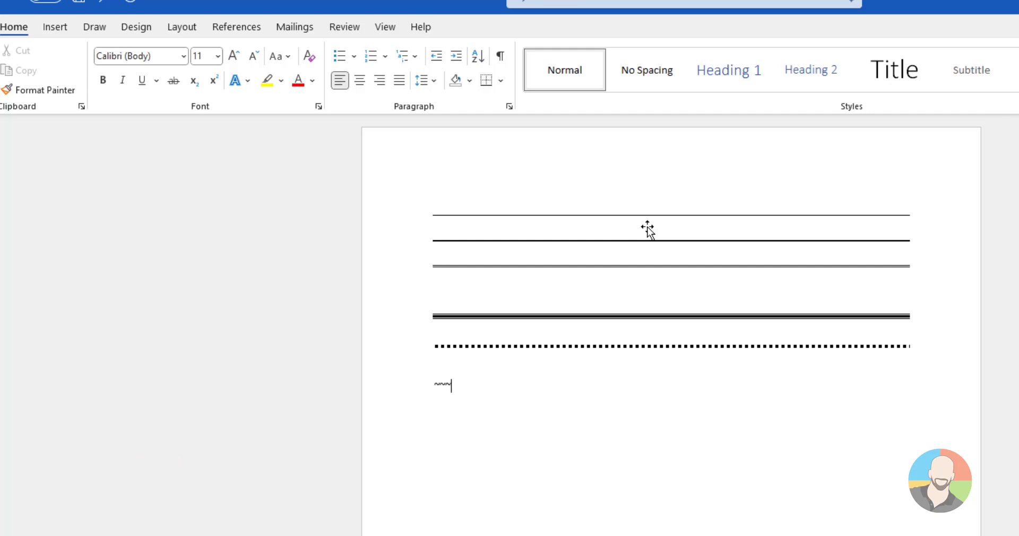
key(Return)
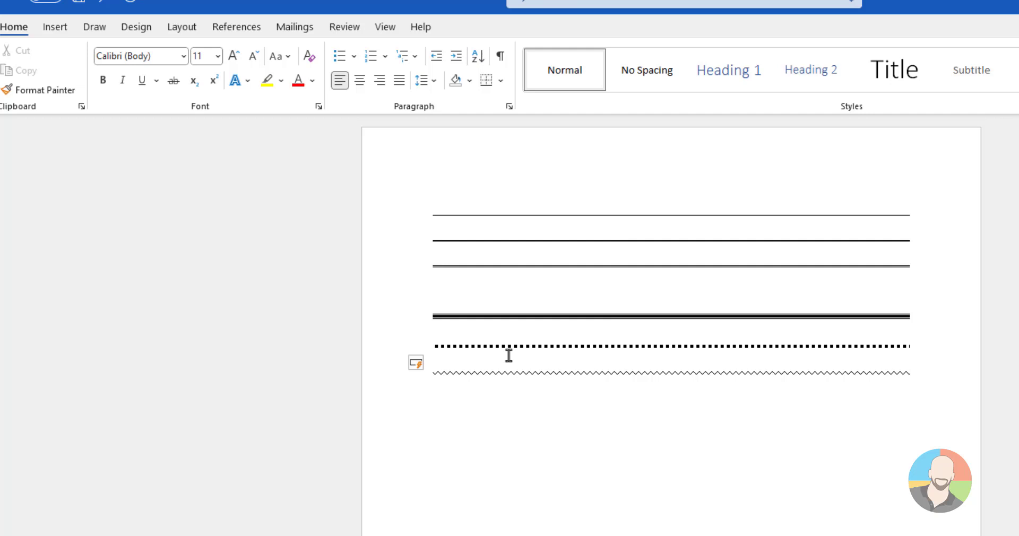
Delete the thick-thin and dotted border lines.
click(437, 303)
key(Delete)
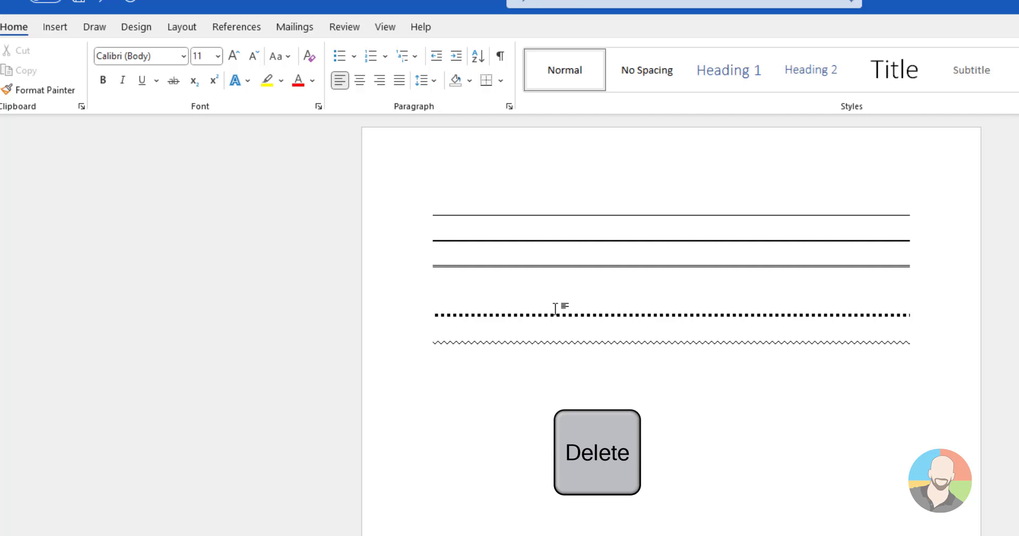
click(449, 328)
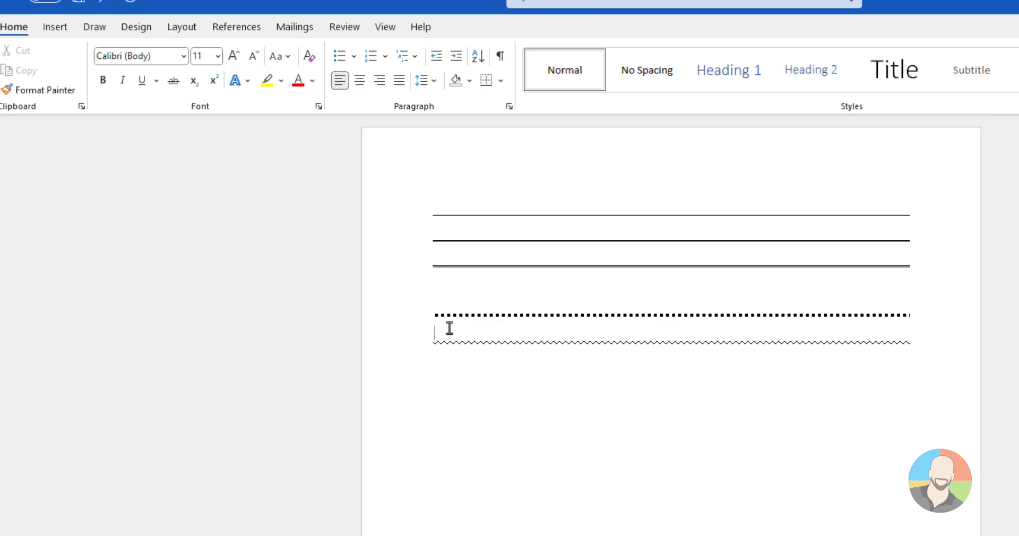
key(BackSpace)
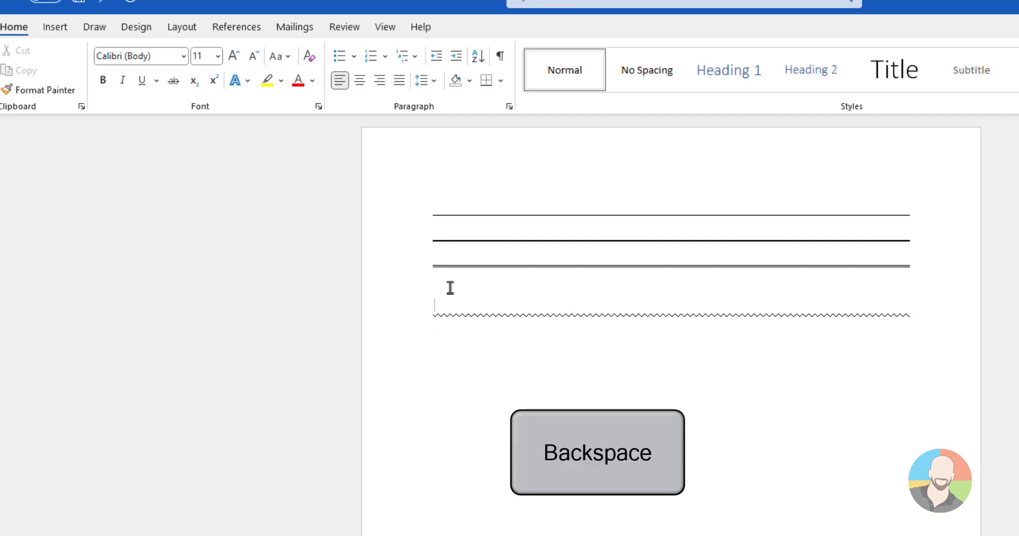
Remove the double border line using Borders > No Border.
click(502, 287)
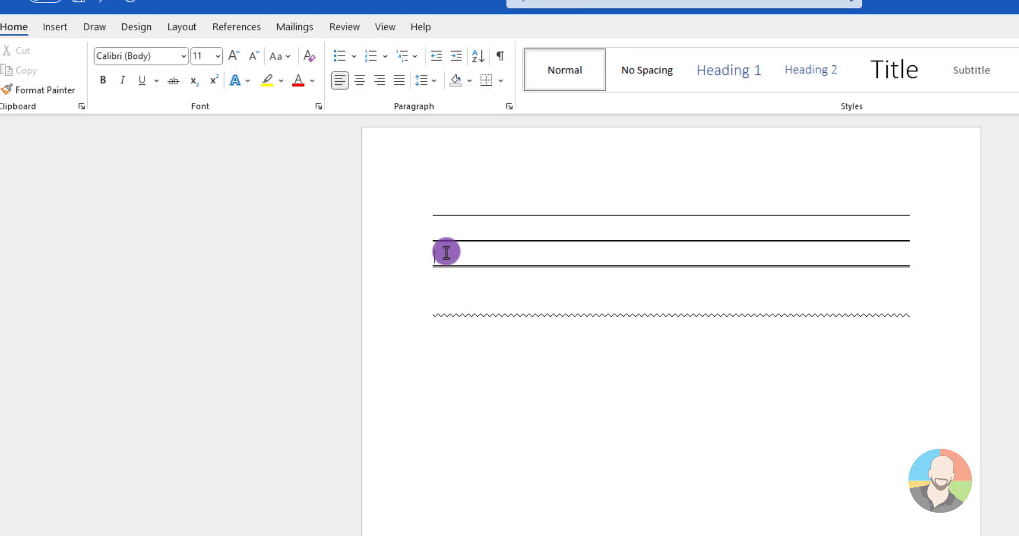
click(502, 81)
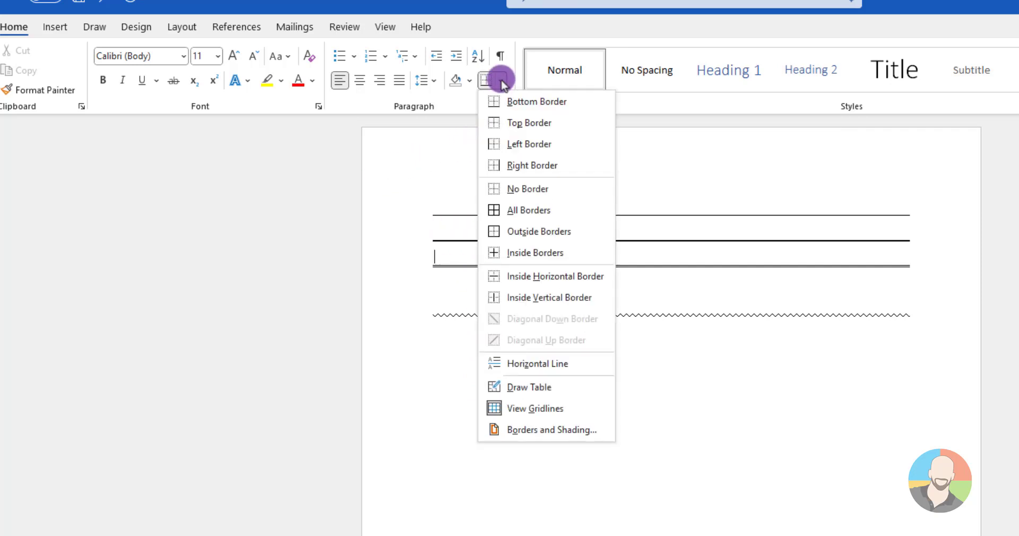
click(511, 190)
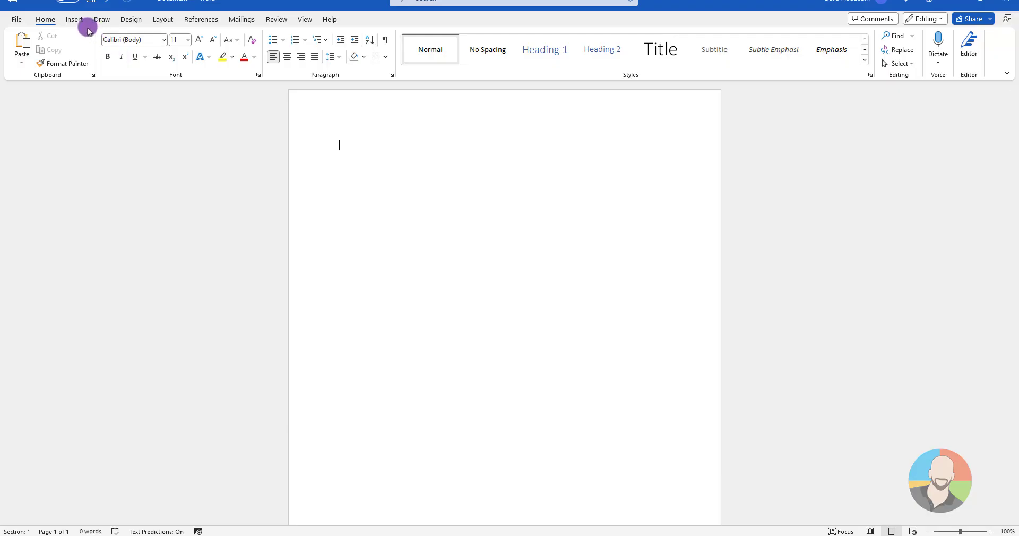
Insert a 2x2 table from the Insert tab's Table grid at the top of the page.
click(77, 20)
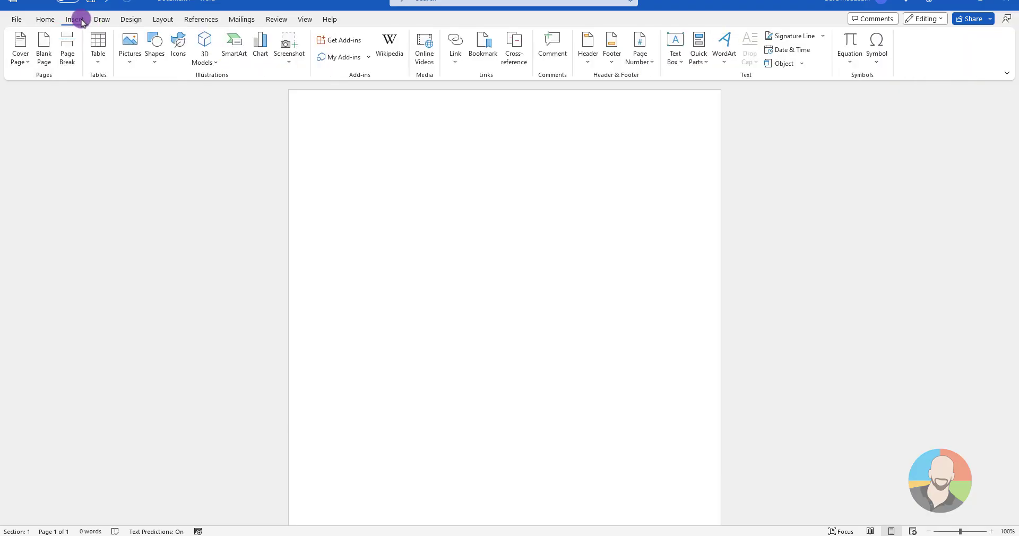
click(97, 59)
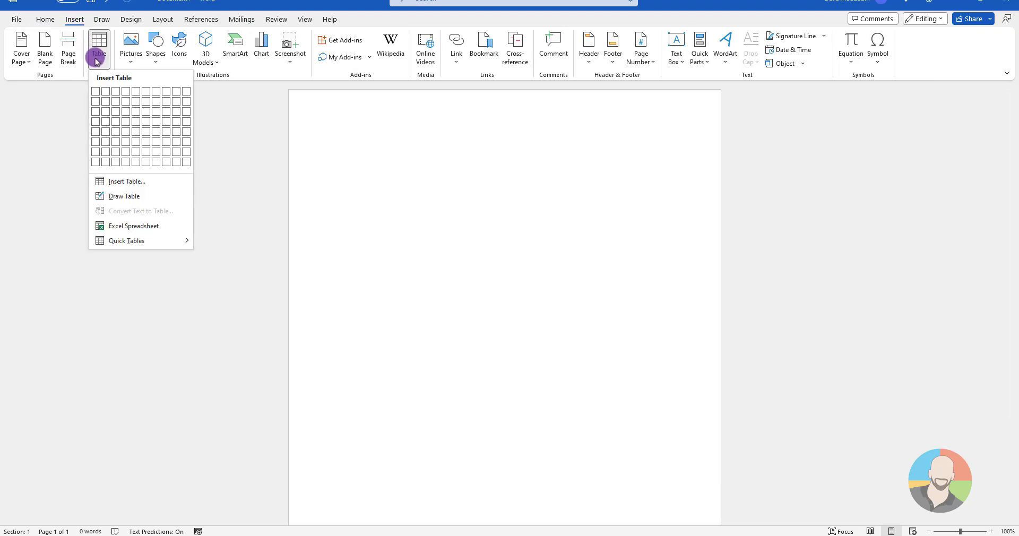
click(102, 101)
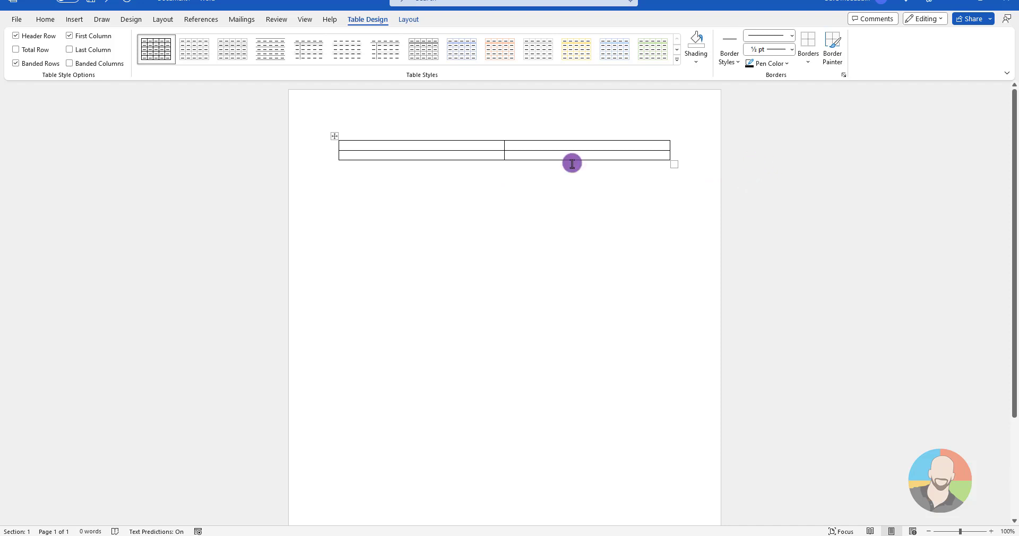
Remove all borders from the table and turn on View Gridlines.
click(332, 137)
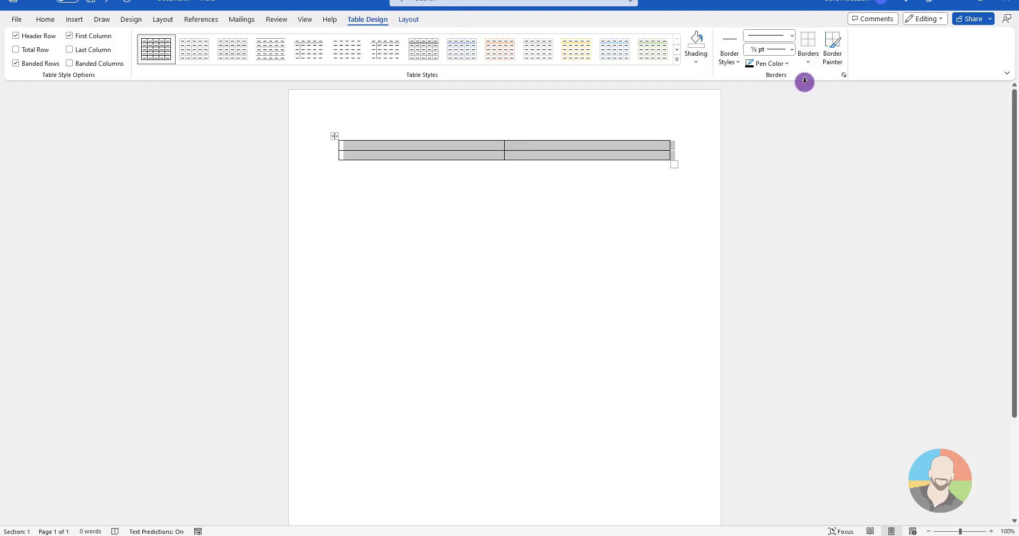
click(806, 62)
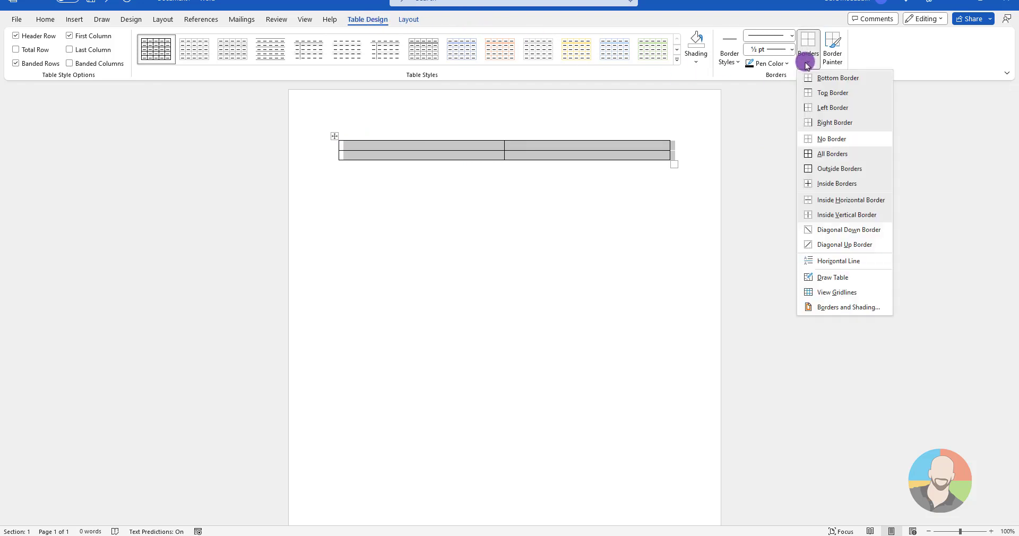
click(827, 139)
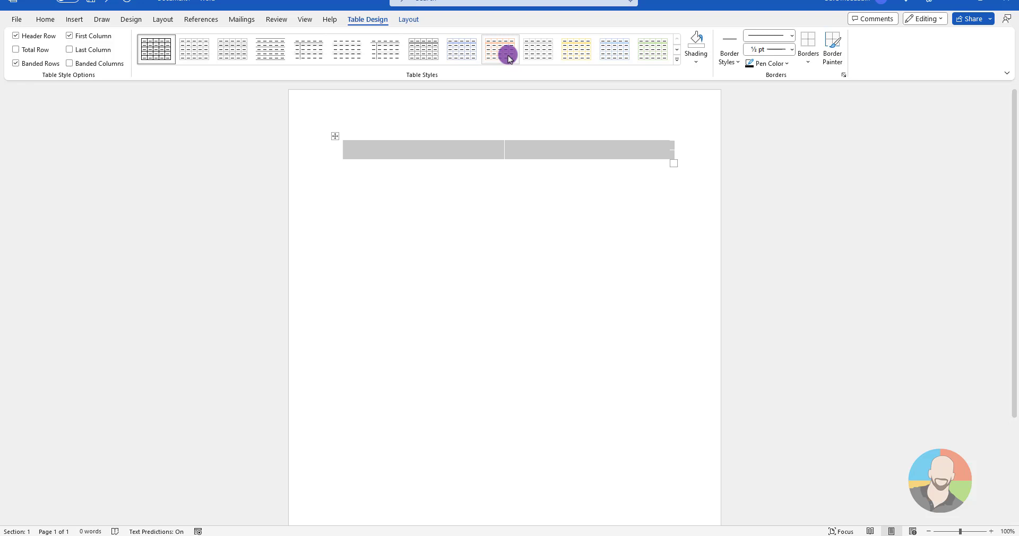
click(408, 19)
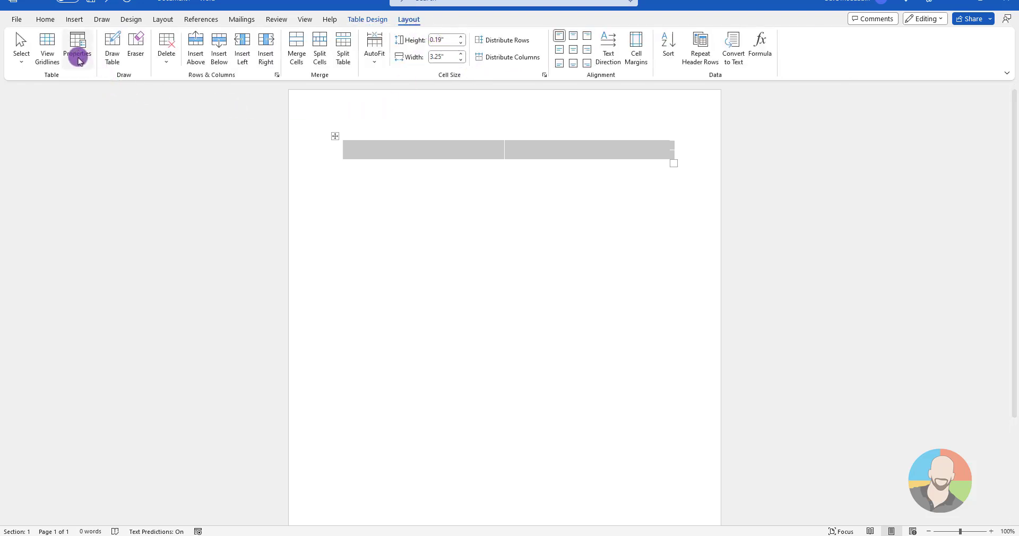
click(47, 42)
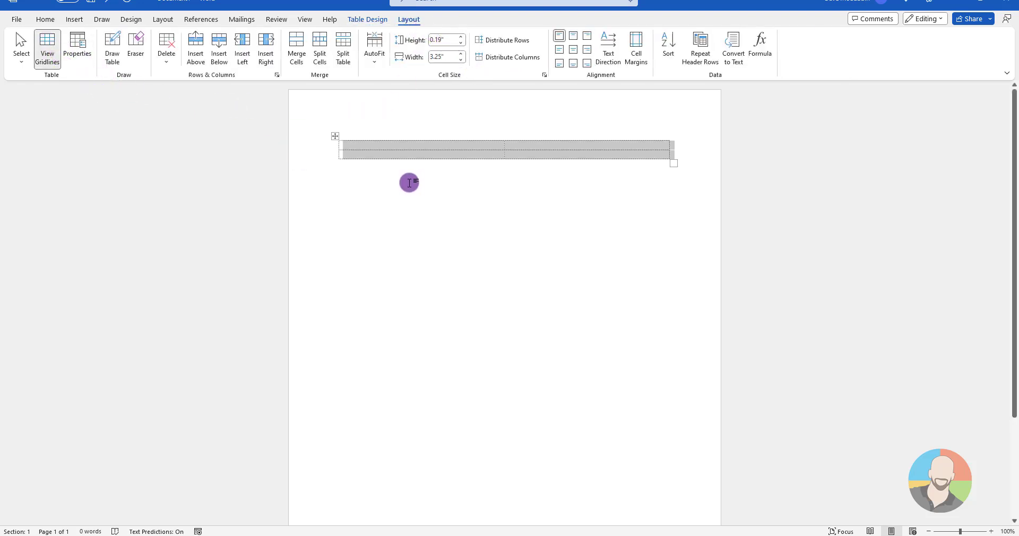
Narrow the table's first column to 1.88 inches.
click(439, 198)
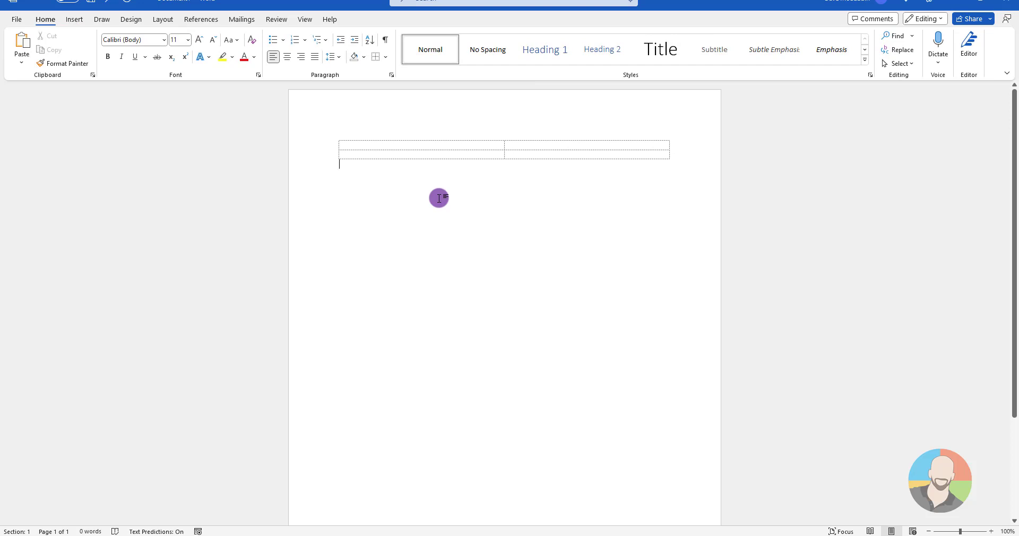
click(354, 145)
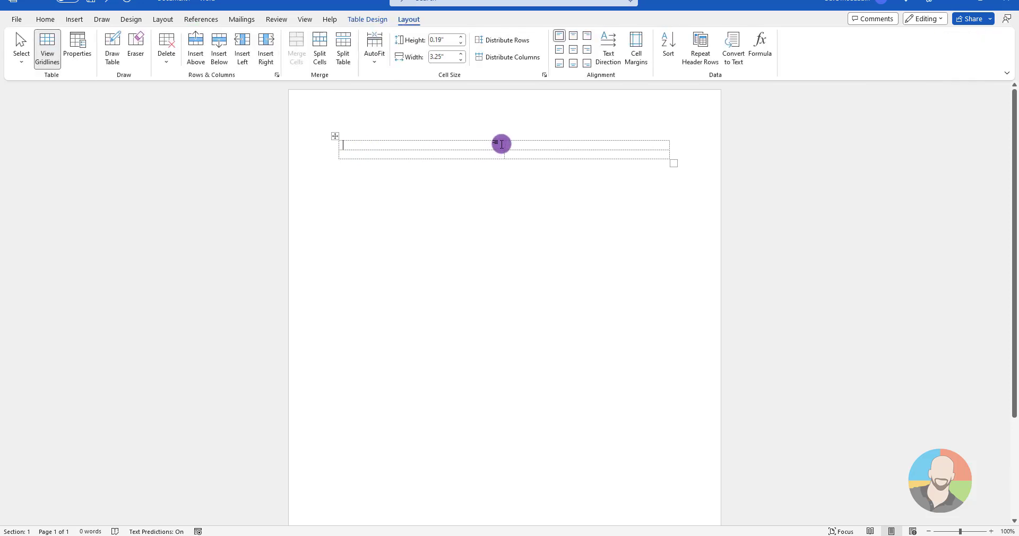
drag(504, 143, 434, 145)
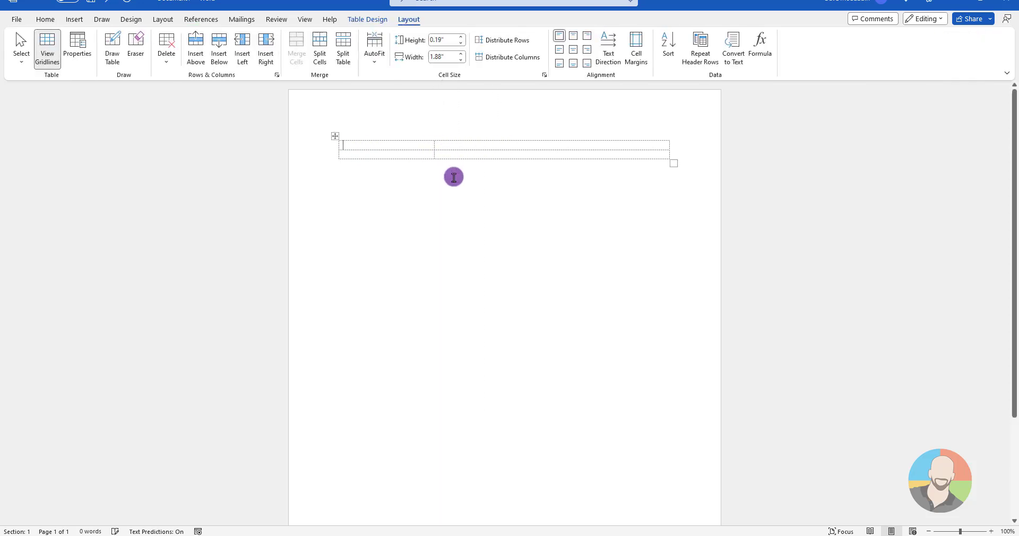
Add inside-horizontal and bottom borders to the right column's cells via Borders and Shading.
click(445, 141)
drag(492, 146, 520, 148)
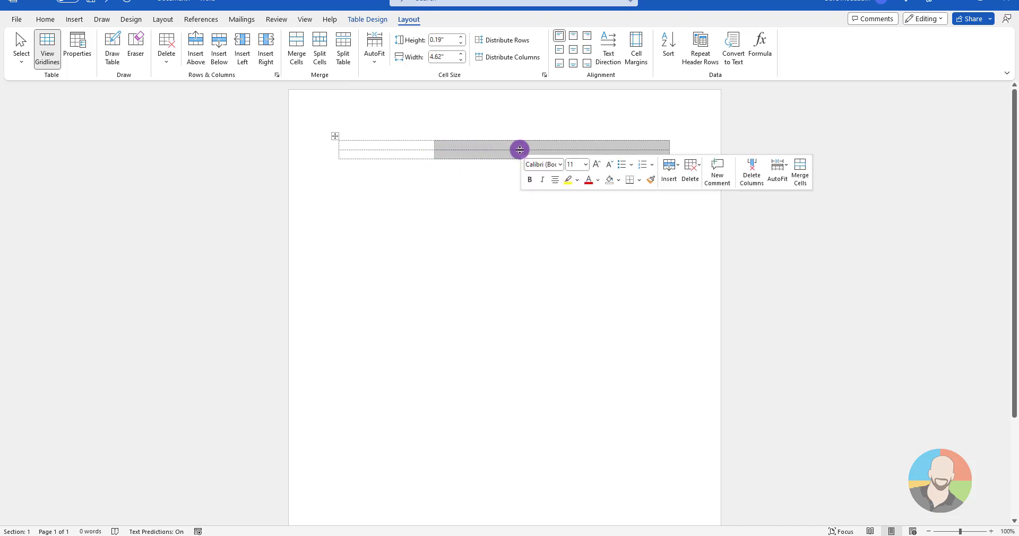
click(367, 20)
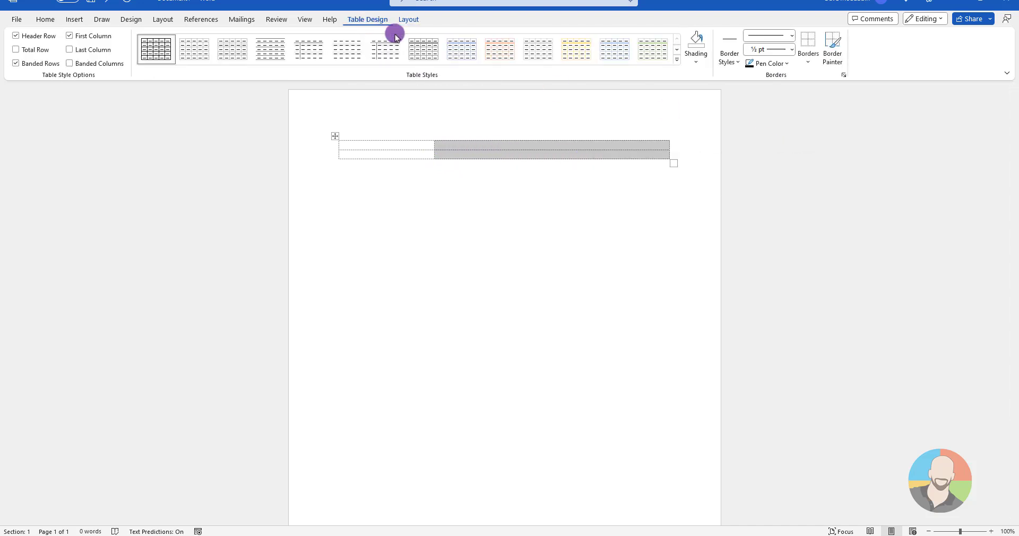
click(808, 64)
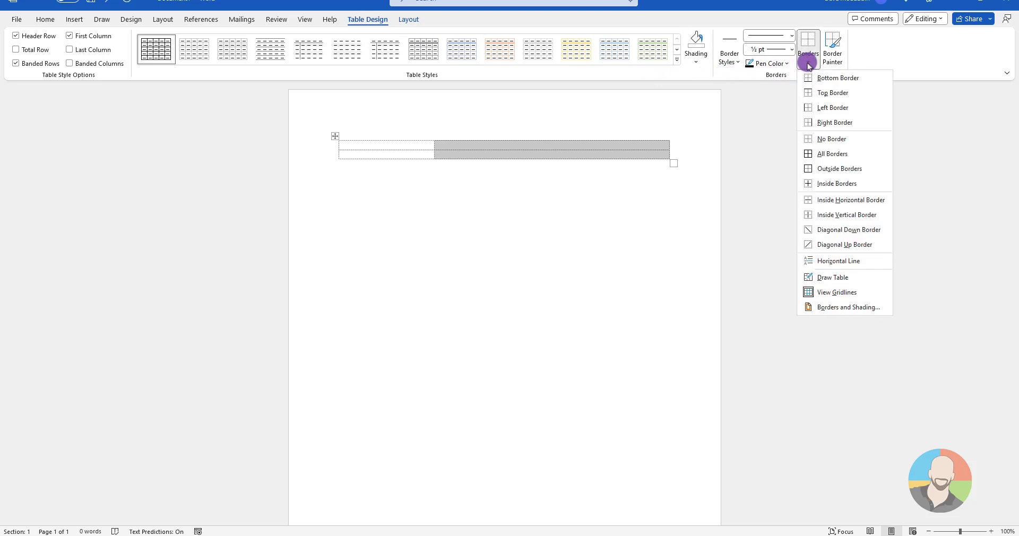
click(847, 311)
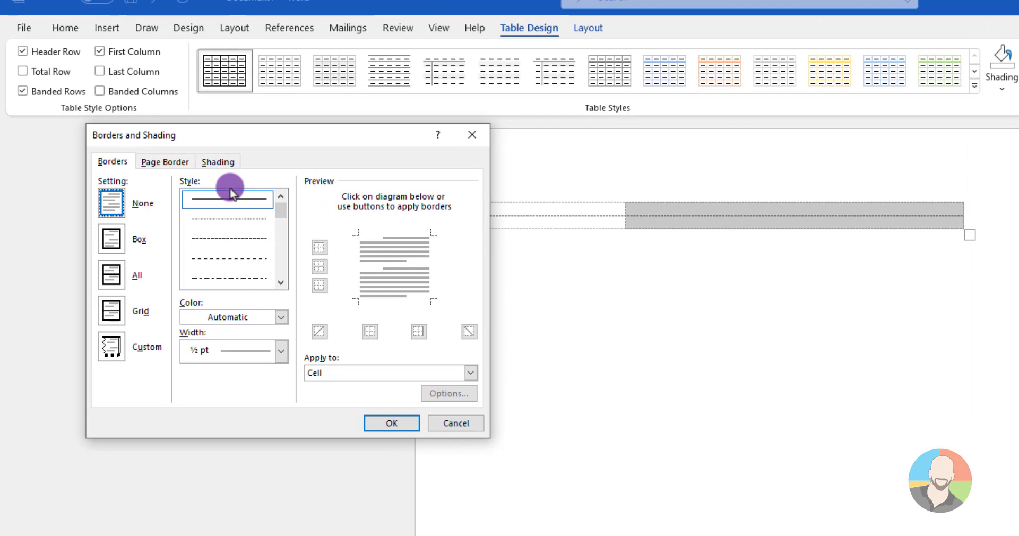
click(317, 271)
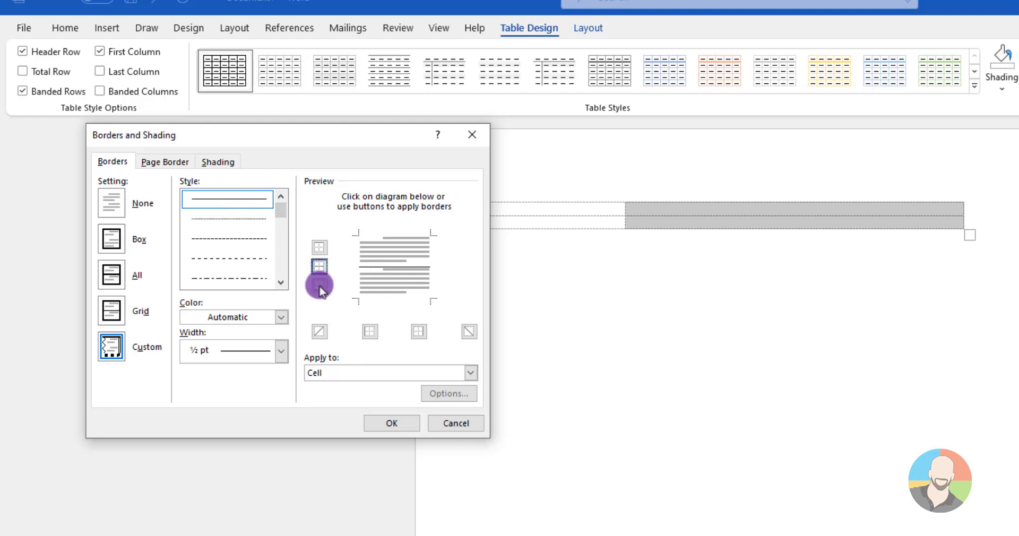
click(319, 286)
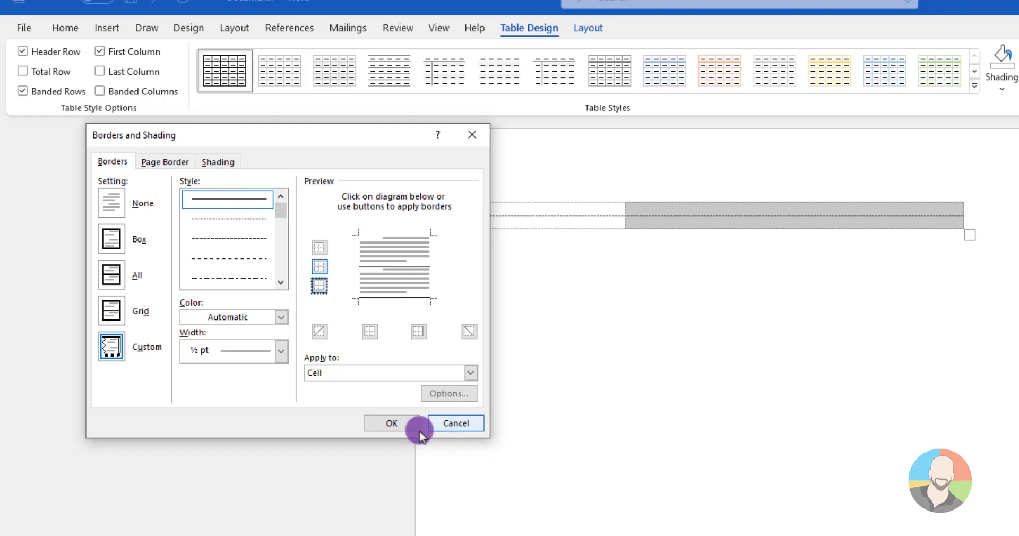
click(391, 423)
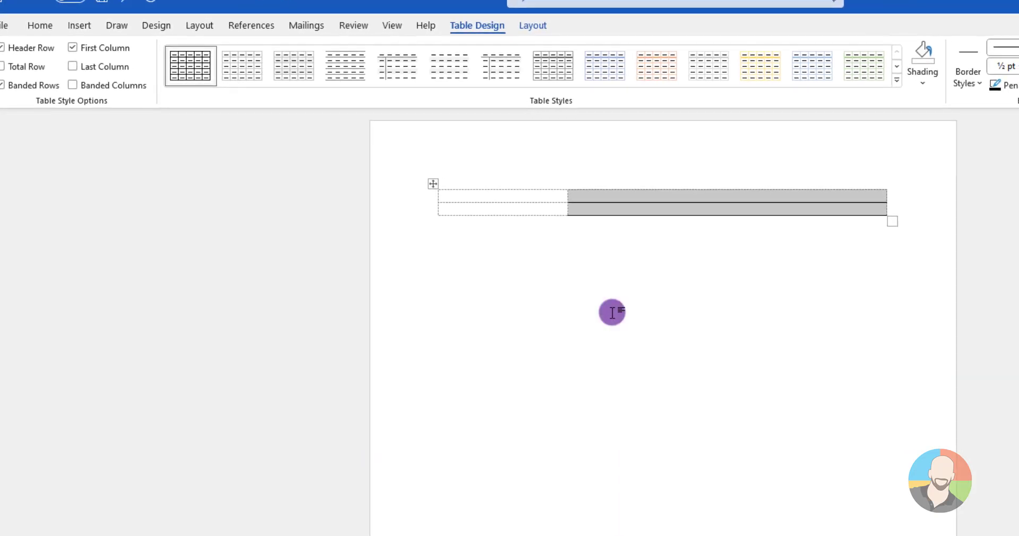
Turn off View Gridlines so only the two border lines remain visible.
click(533, 27)
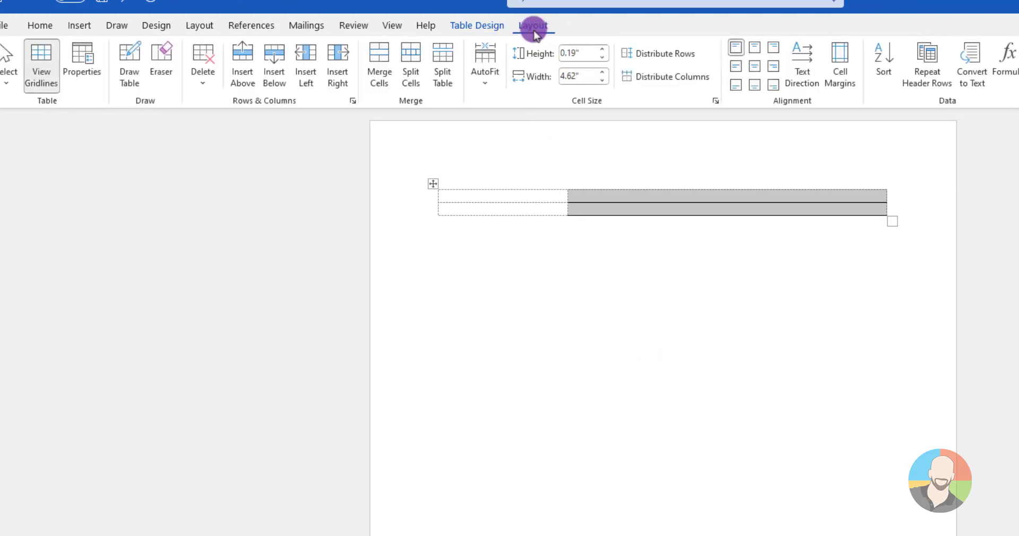
click(42, 64)
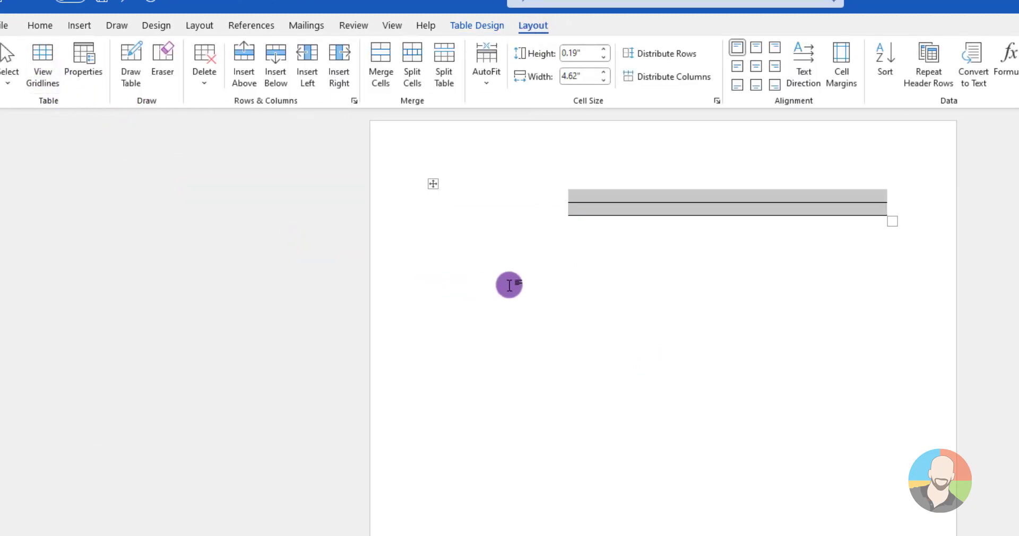
click(509, 284)
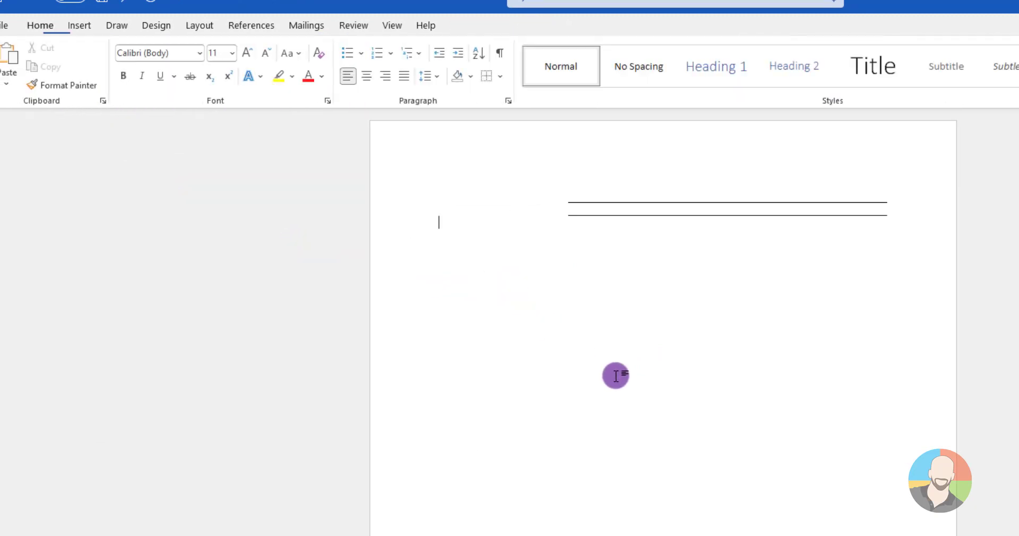
Type 'Here is my cool text' in the top right cell.
click(593, 183)
text(Here)
key(BackSpace)
key(BackSpace)
key(BackSpace)
key(BackSpace)
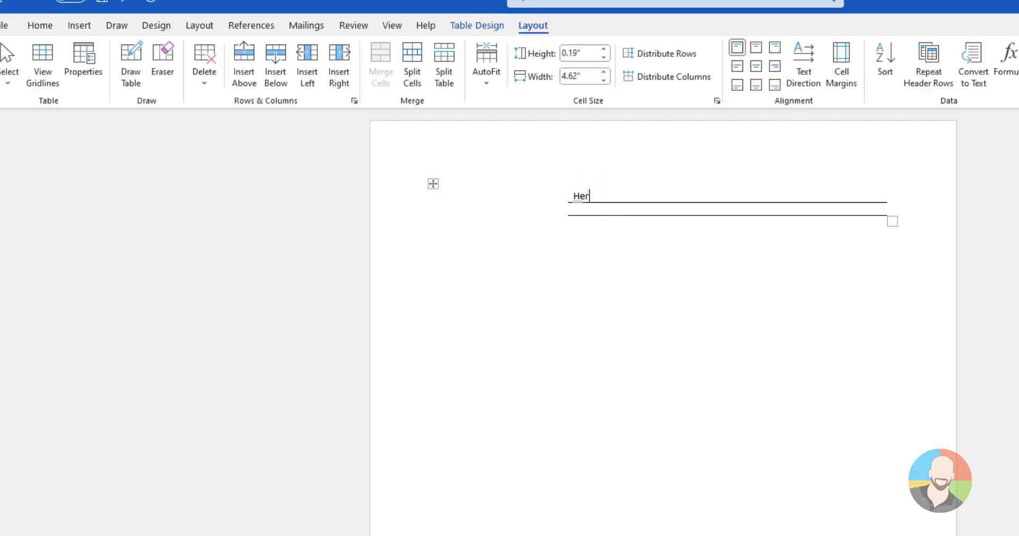
text(here is my cool text)
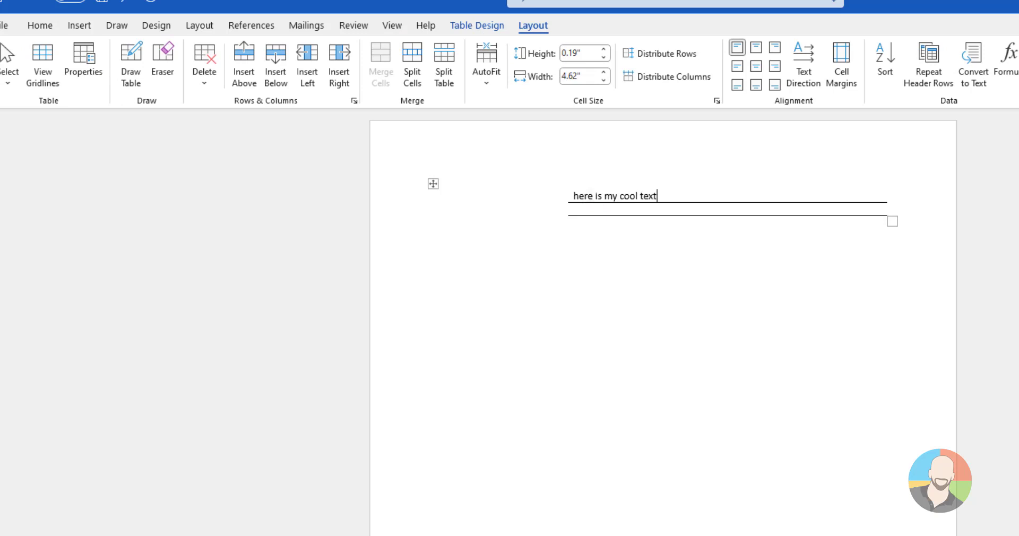
key(BackSpace)
key(BackSpace)
key(BackSpace)
key(BackSpace)
key(BackSpace)
key(BackSpace)
key(BackSpace)
key(BackSpace)
key(BackSpace)
key(BackSpace)
key(BackSpace)
key(BackSpace)
key(BackSpace)
key(BackSpace)
key(BackSpace)
key(BackSpace)
key(BackSpace)
key(BackSpace)
key(BackSpace)
key(BackSpace)
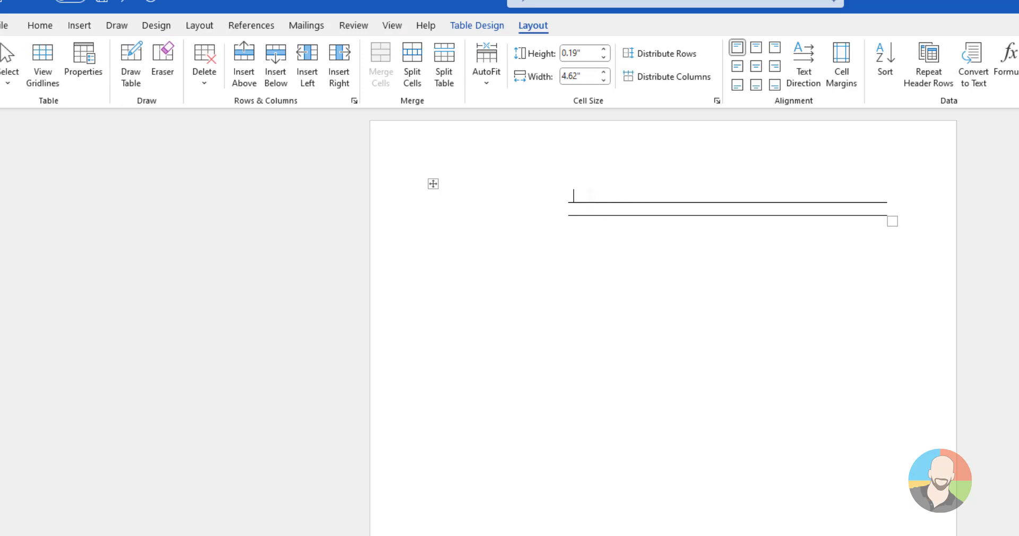
text(Here is my cool text)
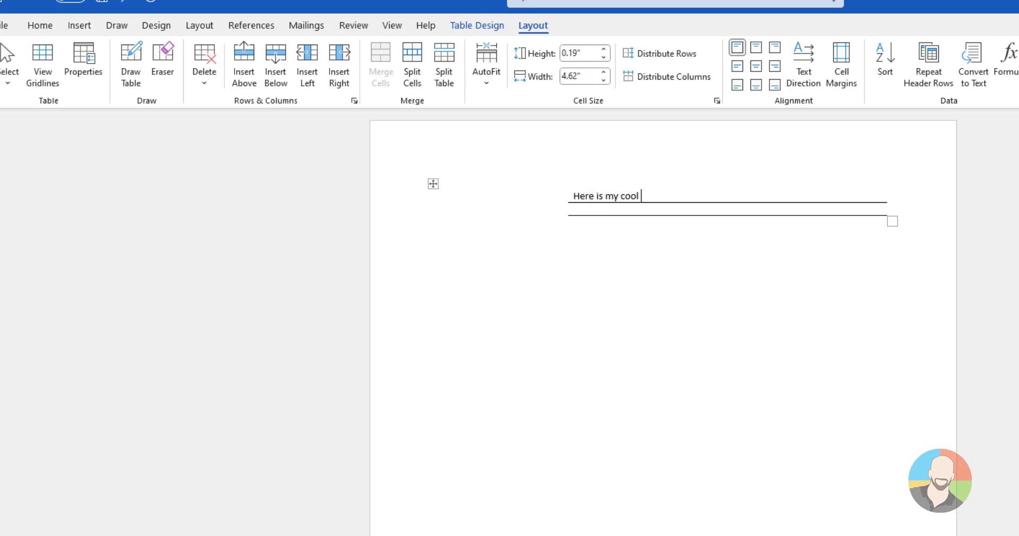